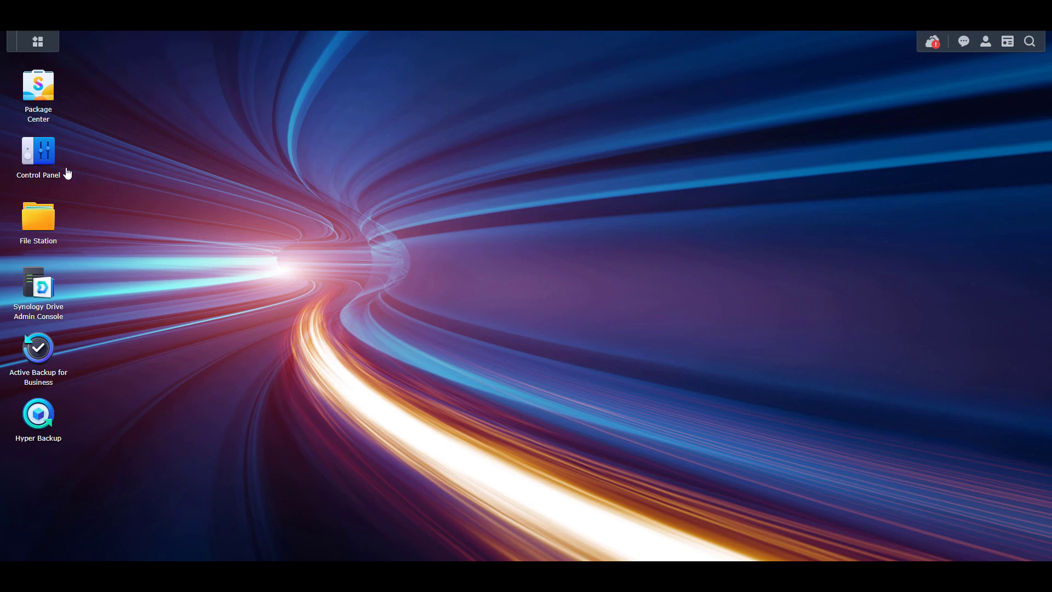
Open Control Panel's File Services page, where SMB is enabled with workgroup WORKGROUP
{"action": "left_click", "coordinate": [46, 160]}
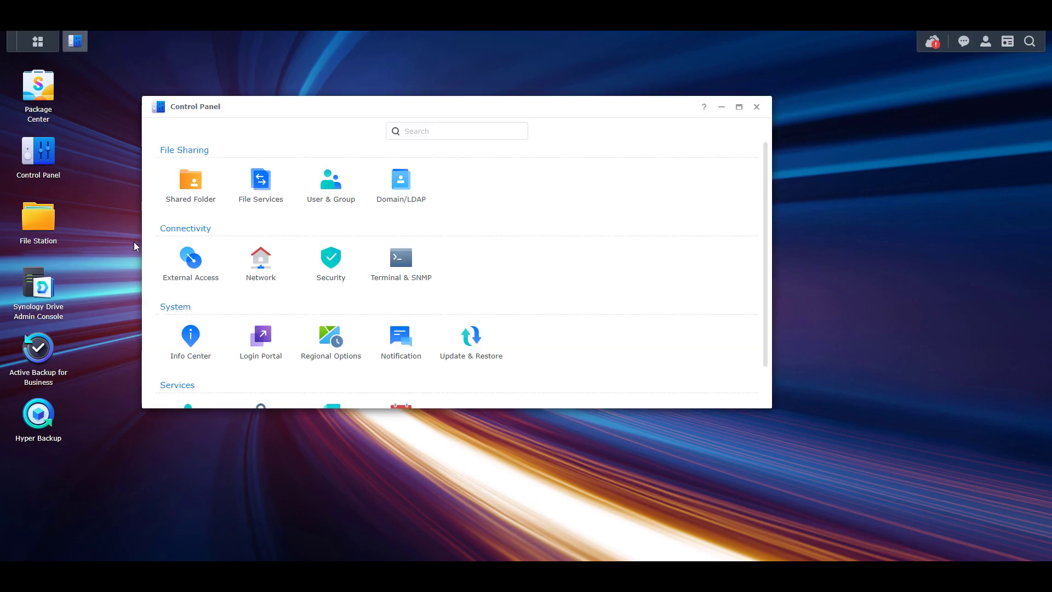
{"action": "left_click", "coordinate": [254, 201]}
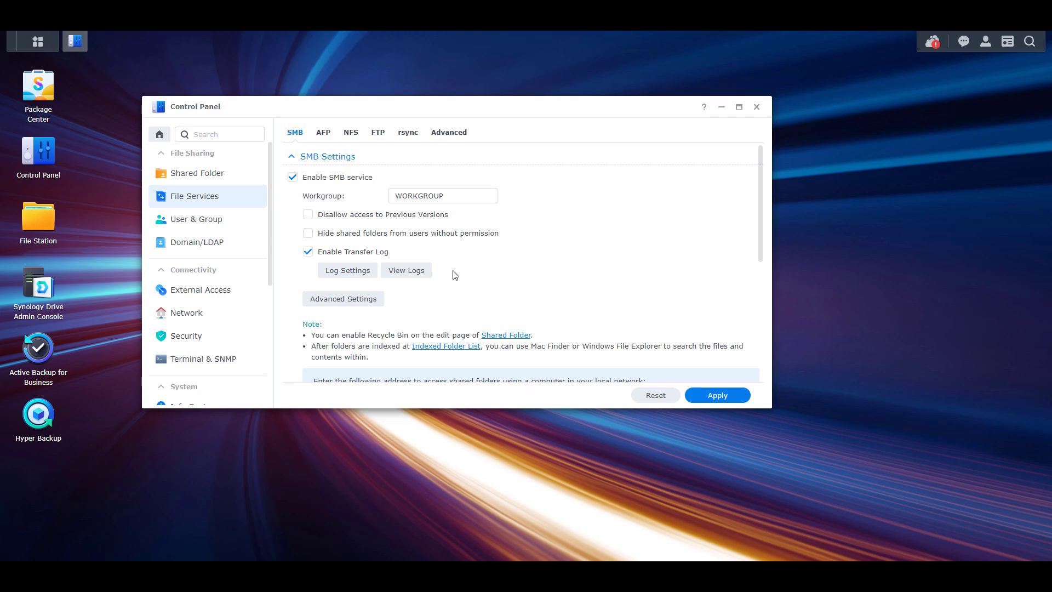
Add a firewall rule for the built-in Windows file server app to the default profile and save it
{"action": "left_click", "coordinate": [244, 339]}
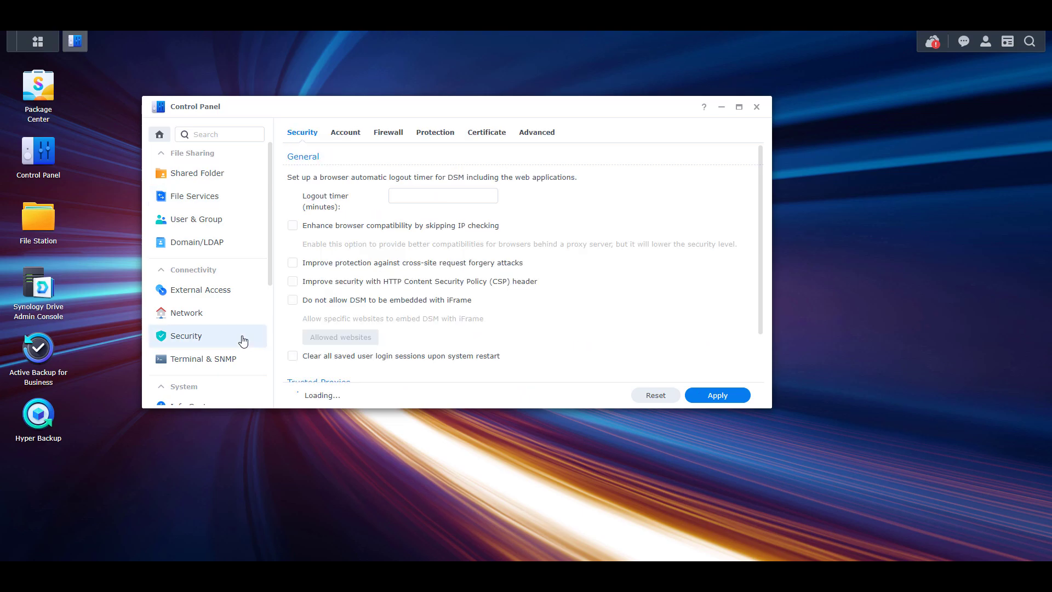
{"action": "left_click", "coordinate": [389, 135]}
{"action": "left_click", "coordinate": [722, 282]}
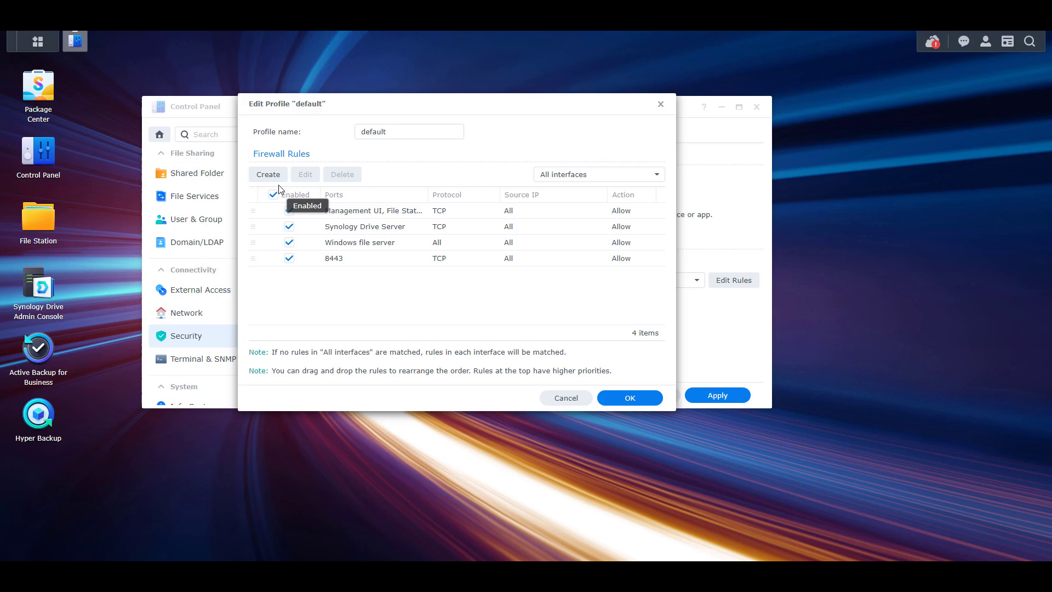
{"action": "left_click", "coordinate": [267, 174]}
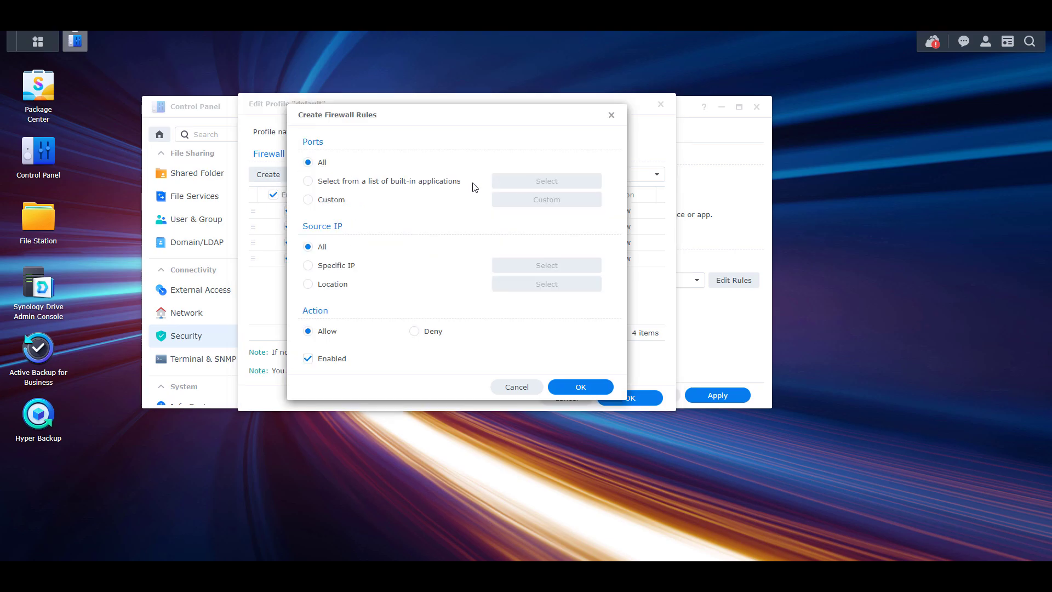
{"action": "left_click", "coordinate": [442, 183]}
{"action": "left_click", "coordinate": [539, 182]}
{"action": "scroll", "coordinate": [454, 277], "scroll_direction": "down", "scroll_amount": 3}
{"action": "scroll", "coordinate": [453, 278], "scroll_direction": "down", "scroll_amount": 4}
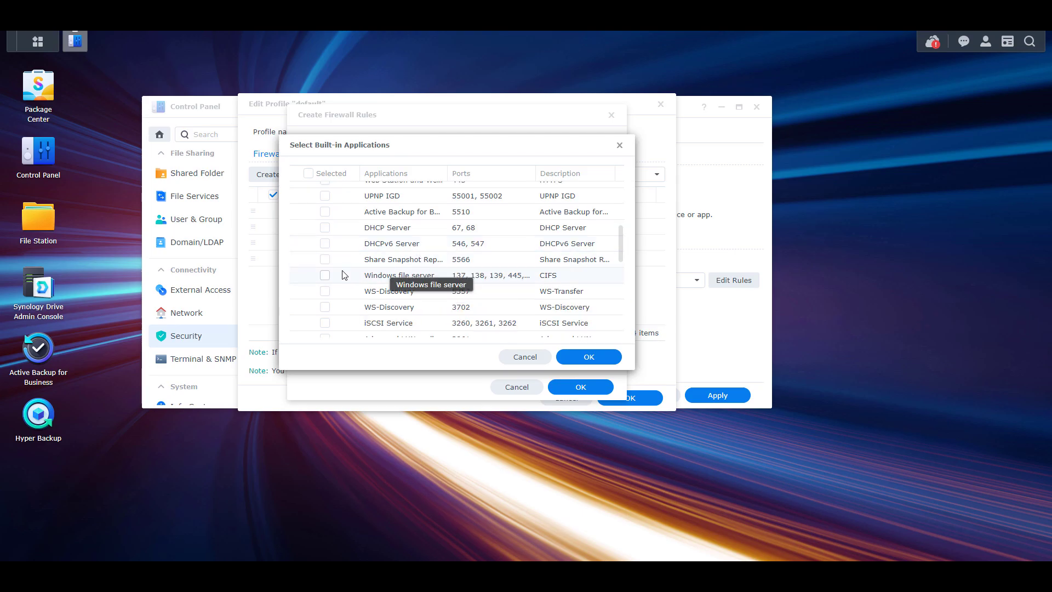
{"action": "left_click", "coordinate": [325, 275]}
{"action": "left_click", "coordinate": [582, 357]}
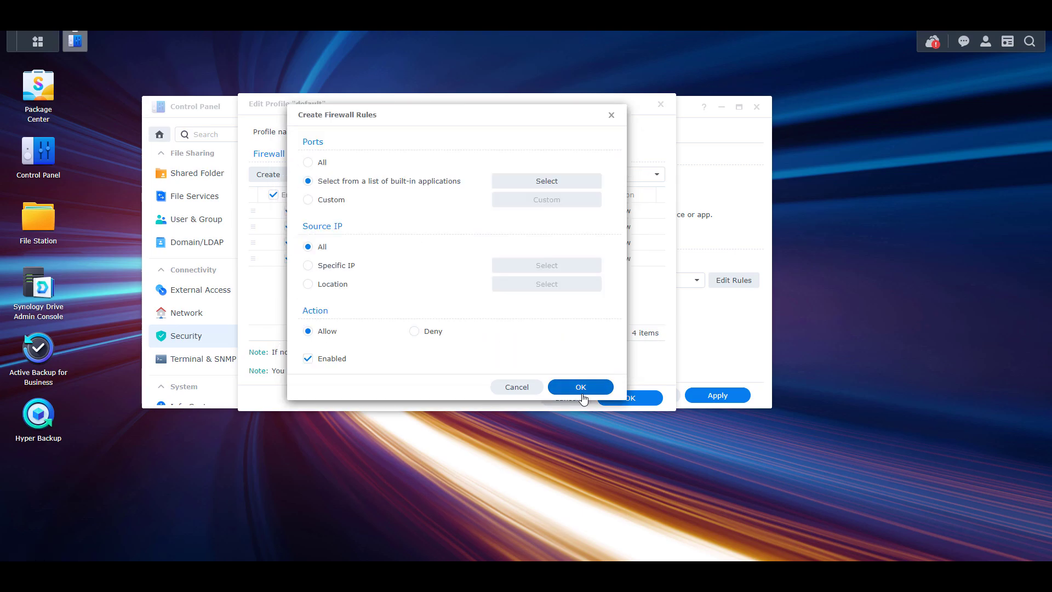
{"action": "left_click", "coordinate": [584, 388]}
{"action": "left_click", "coordinate": [623, 398]}
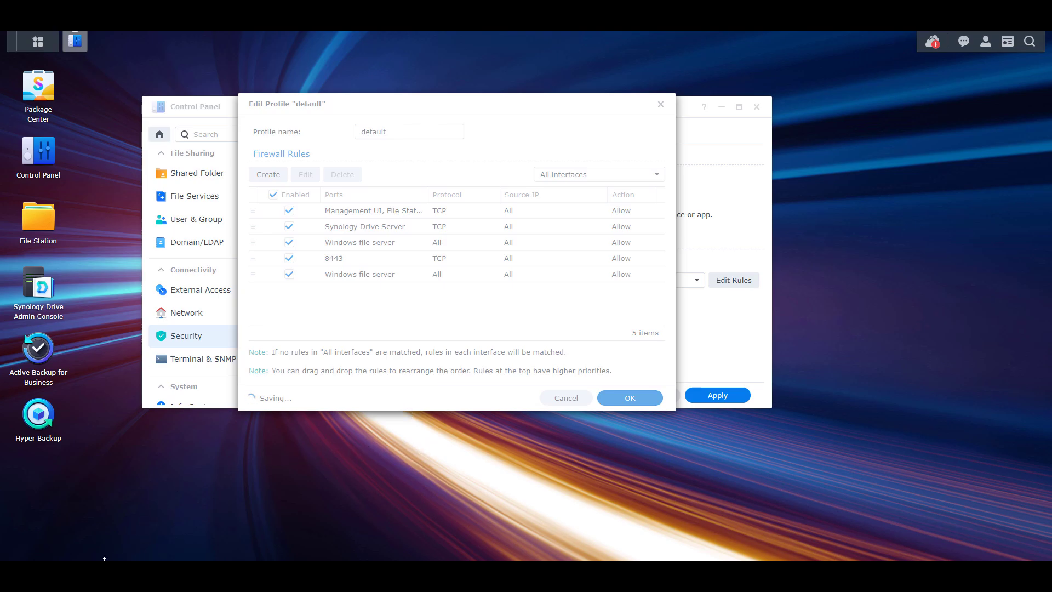
From This PC, map drive Z: to \\10.2.0.251\Media, connecting with different credentials
{"action": "key", "text": "alt+Tab"}
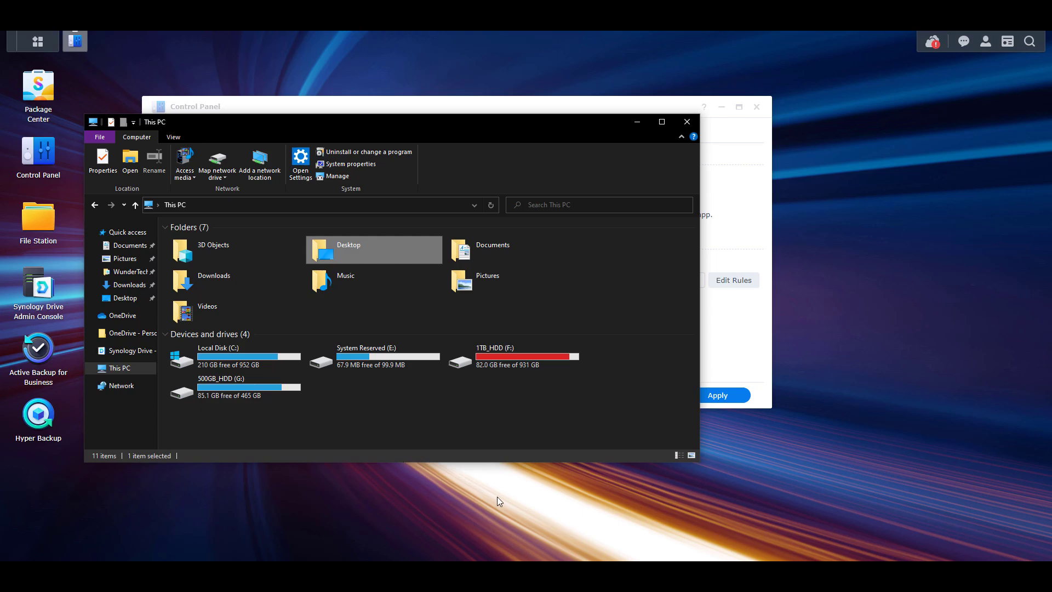
{"action": "left_click", "coordinate": [476, 427]}
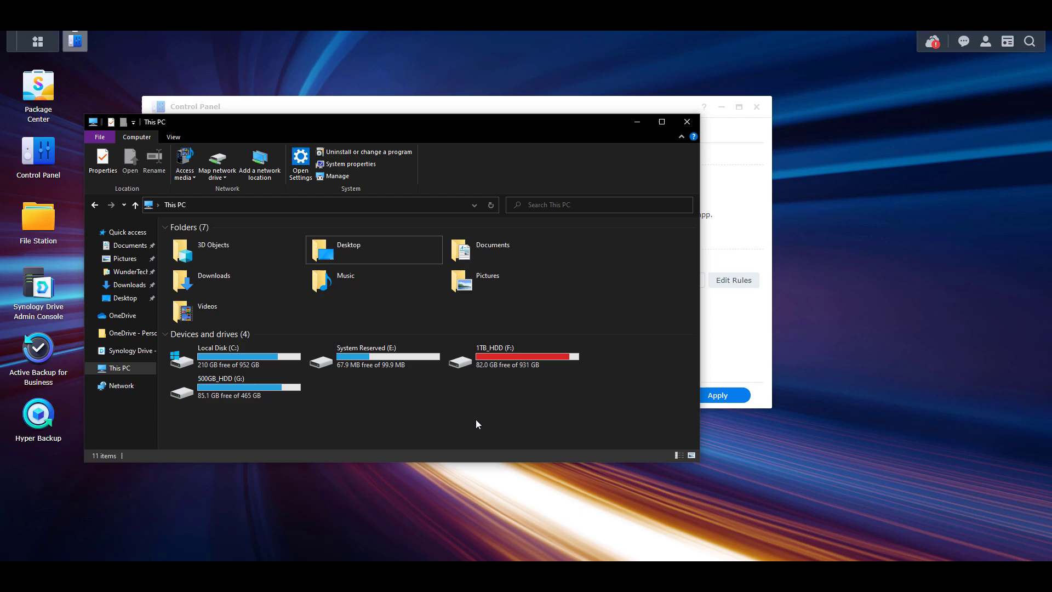
{"action": "left_click", "coordinate": [217, 159]}
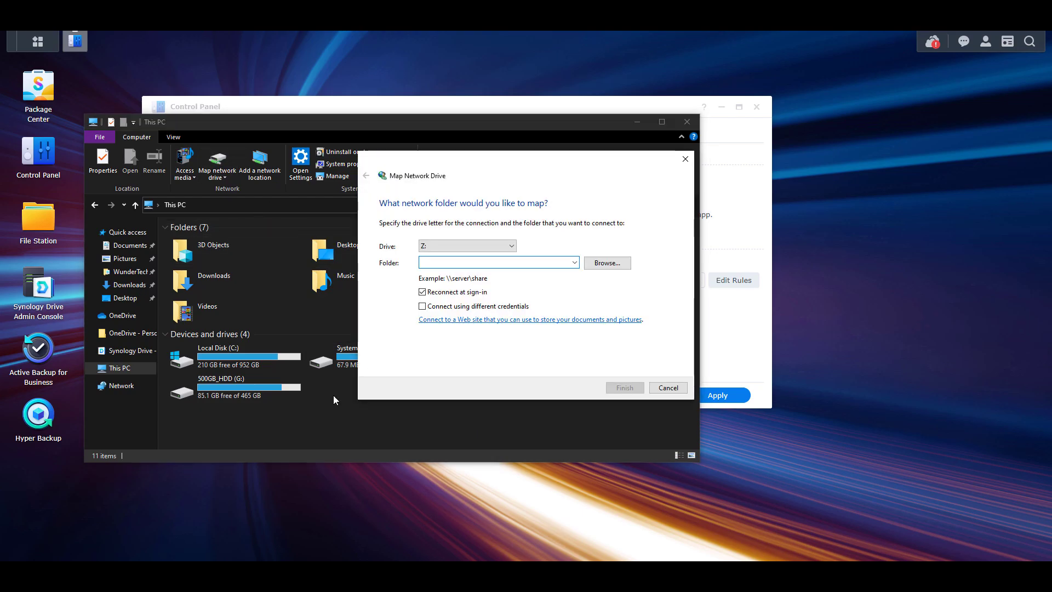
{"action": "left_click", "coordinate": [495, 246]}
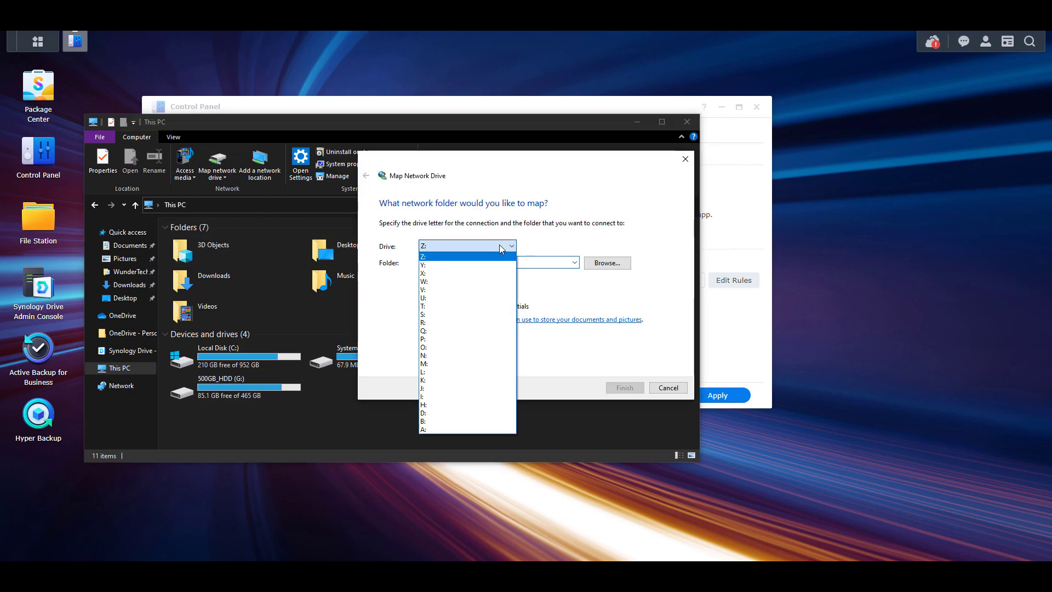
{"action": "left_click", "coordinate": [495, 246]}
{"action": "key", "text": "Tab"}
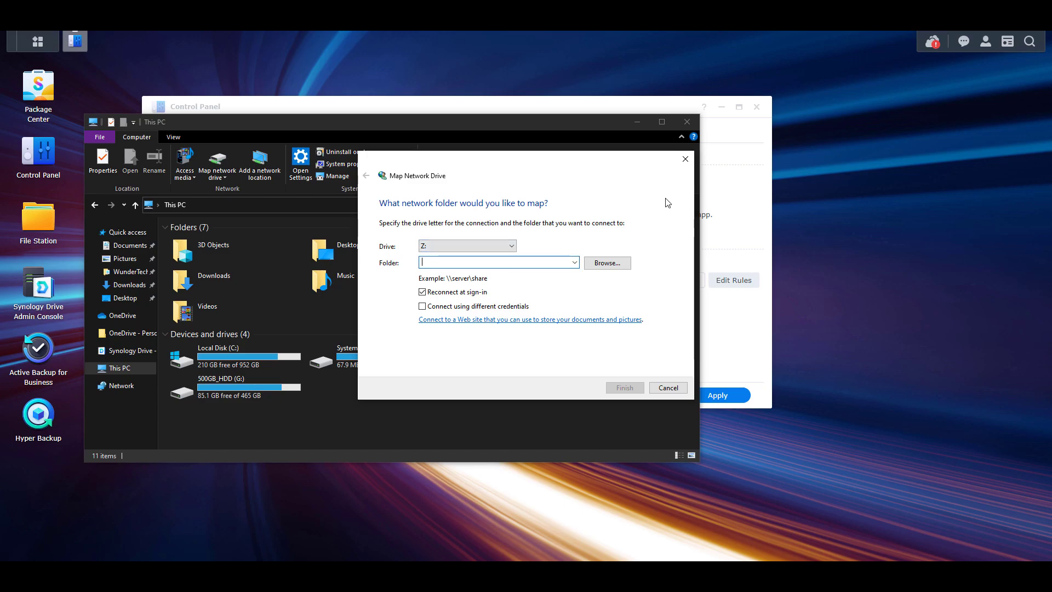
{"action": "type", "text": "\\10.2.0.251"}
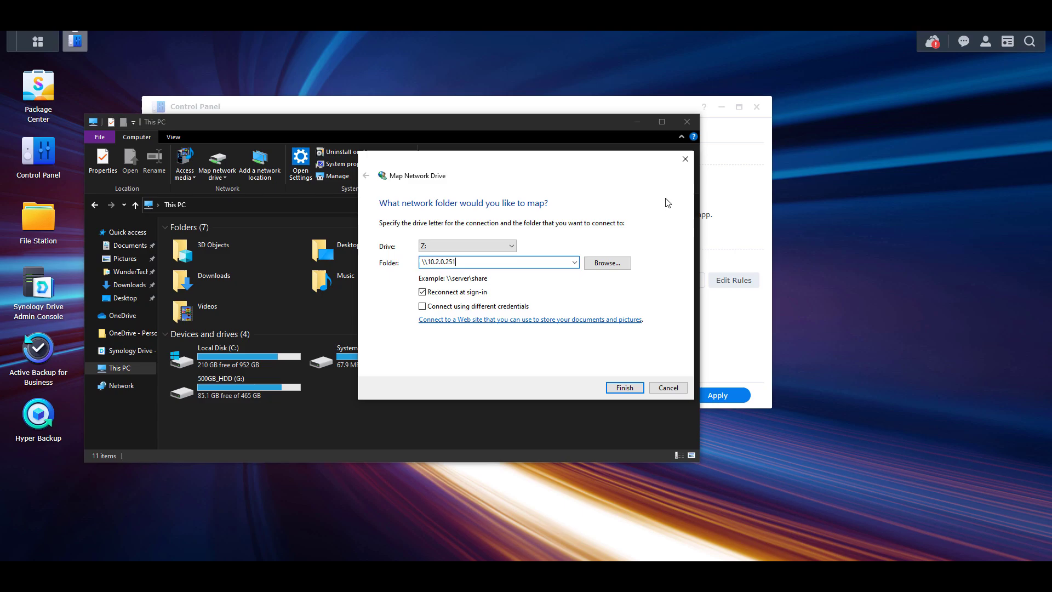
{"action": "type", "text": "\\"}
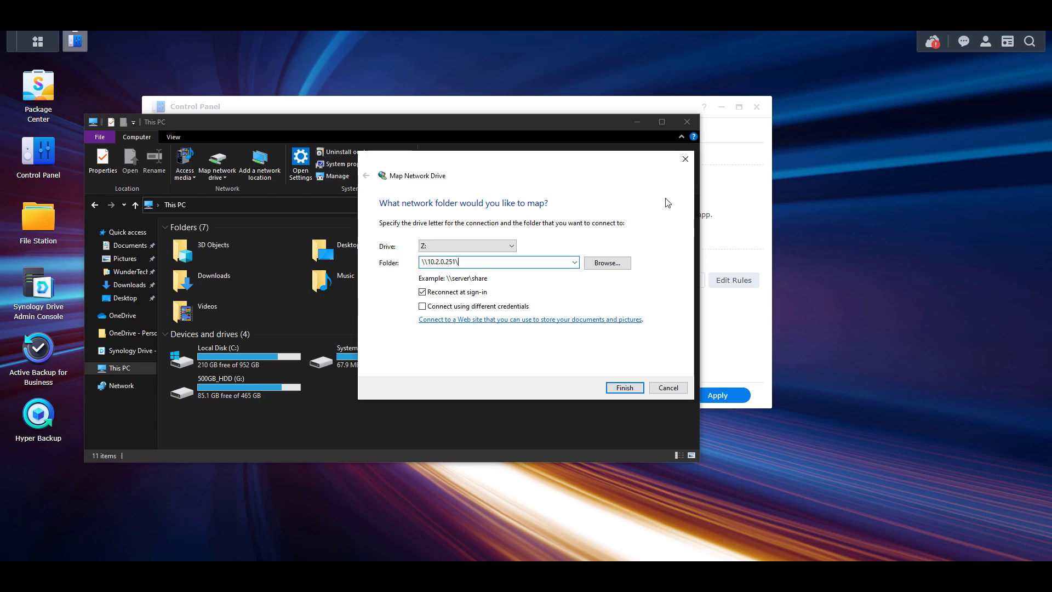
{"action": "type", "text": "Media"}
{"action": "left_click", "coordinate": [466, 307]}
Finish the mapping and sign in with the NAS user name and password, remembering the credentials
{"action": "left_click", "coordinate": [622, 387]}
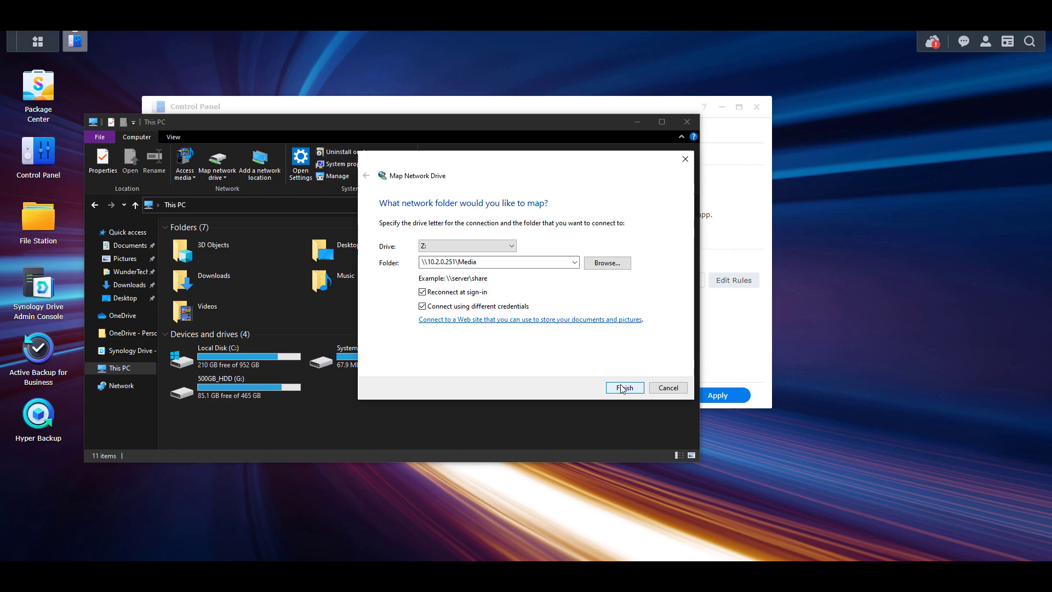
{"action": "type", "text": "frank"}
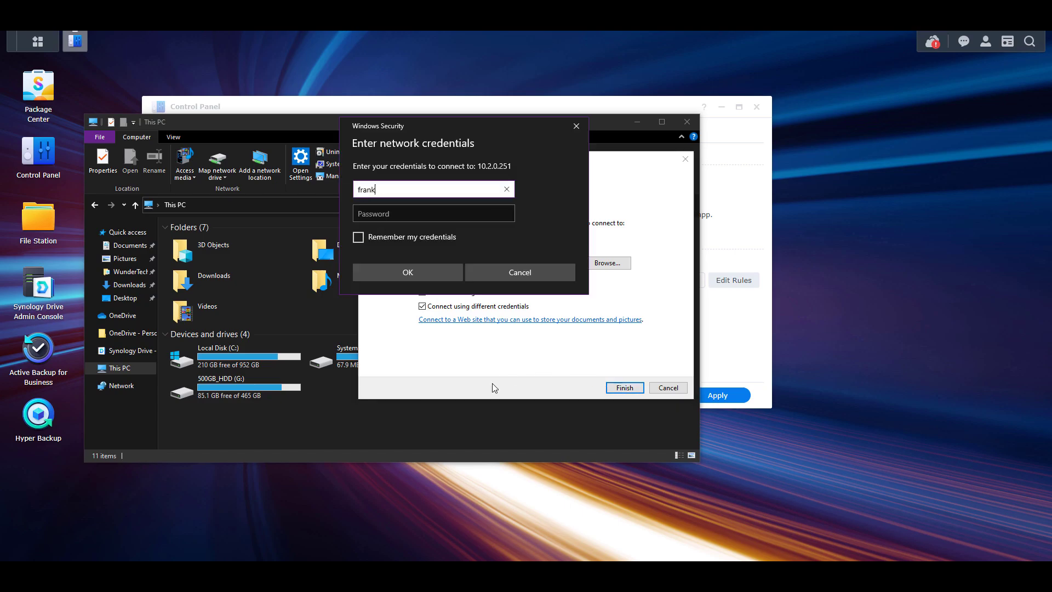
{"action": "key", "text": "Tab"}
{"action": "type", "text": "••••••••••••"}
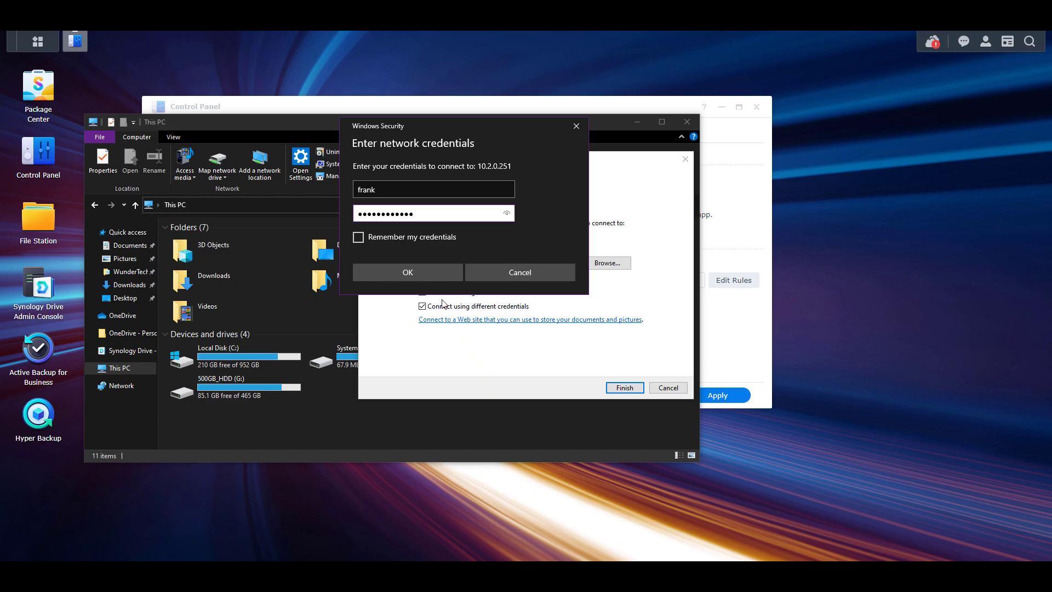
{"action": "left_click", "coordinate": [408, 239]}
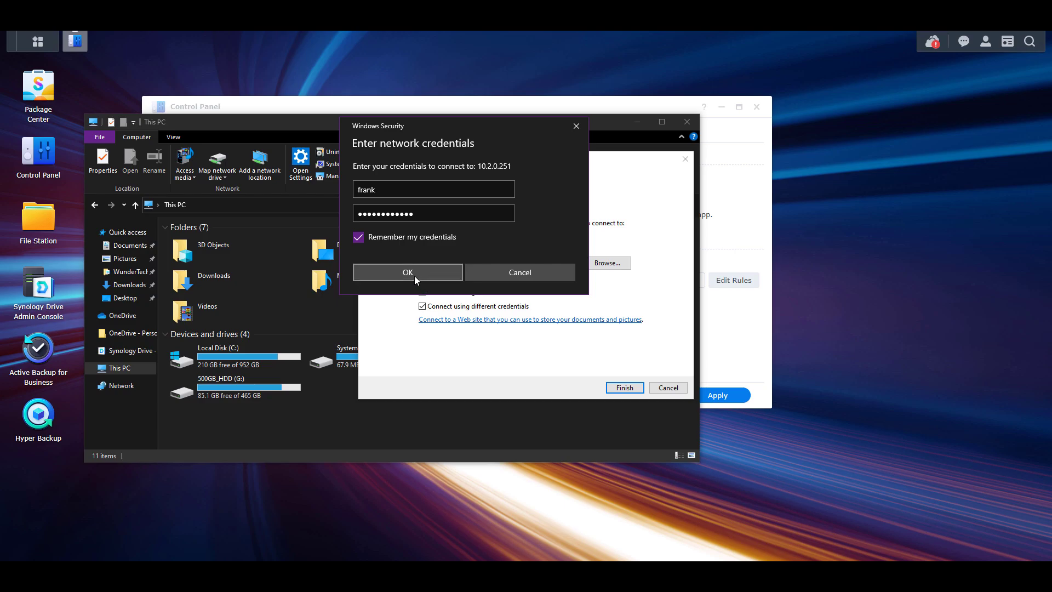
{"action": "left_click", "coordinate": [414, 277]}
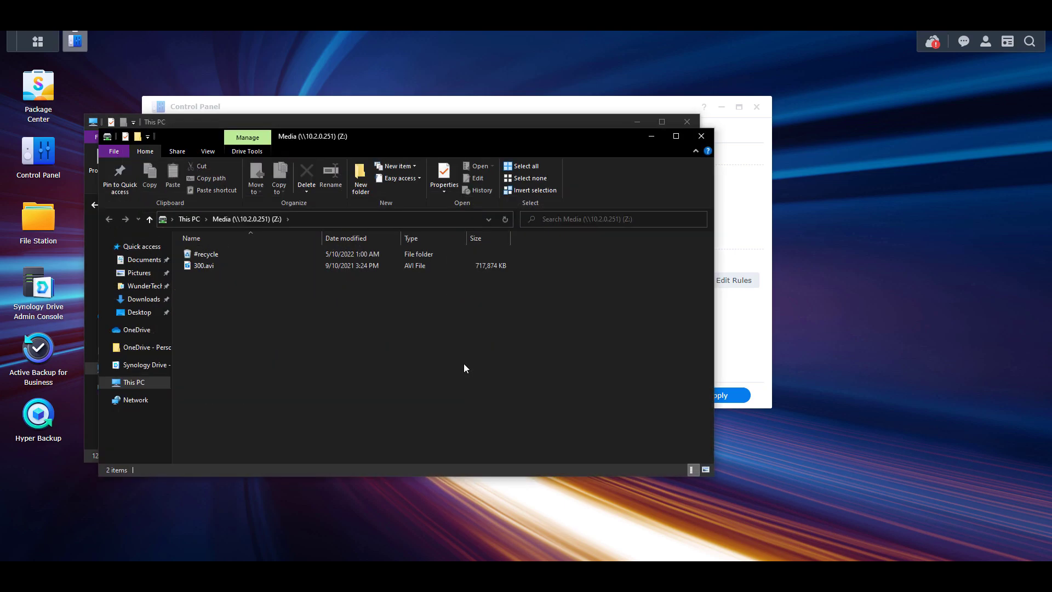
Check that Media (Z:) appears under This PC and open the drive
{"action": "left_click", "coordinate": [137, 382]}
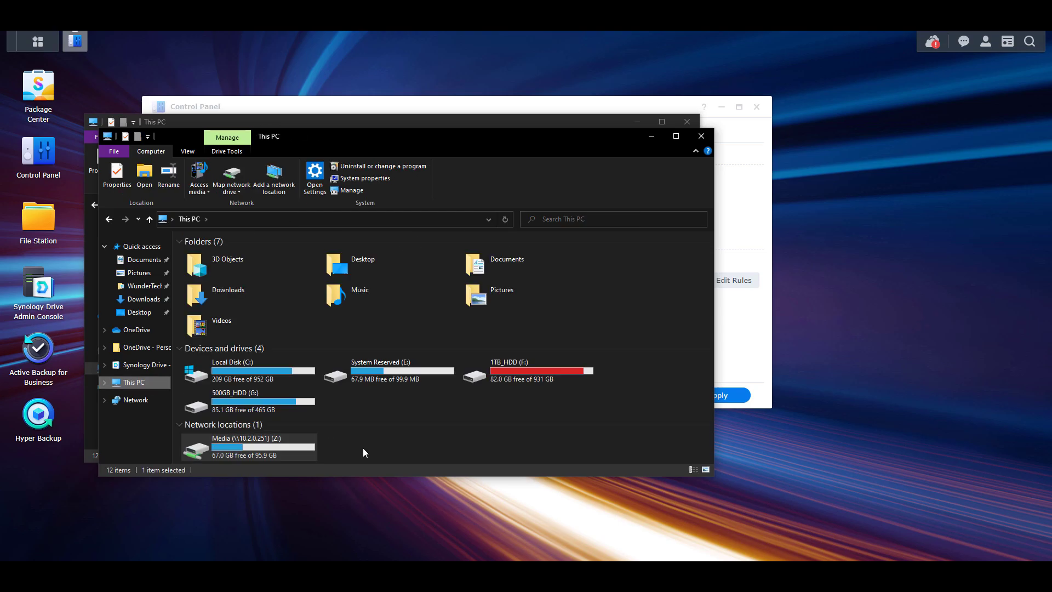
{"action": "double_click", "coordinate": [293, 446]}
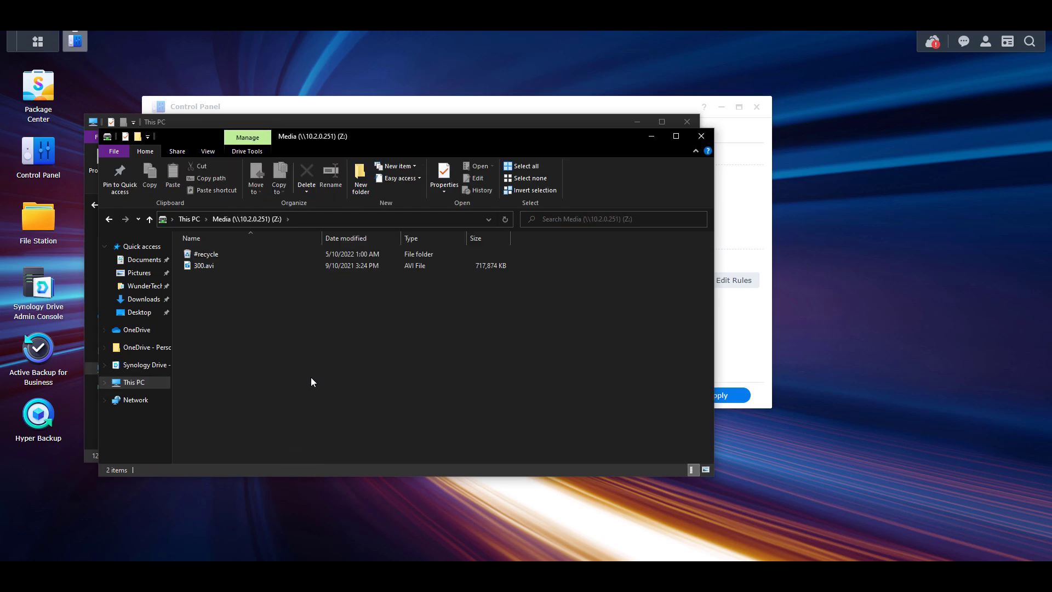
{"action": "key", "text": "alt+Left"}
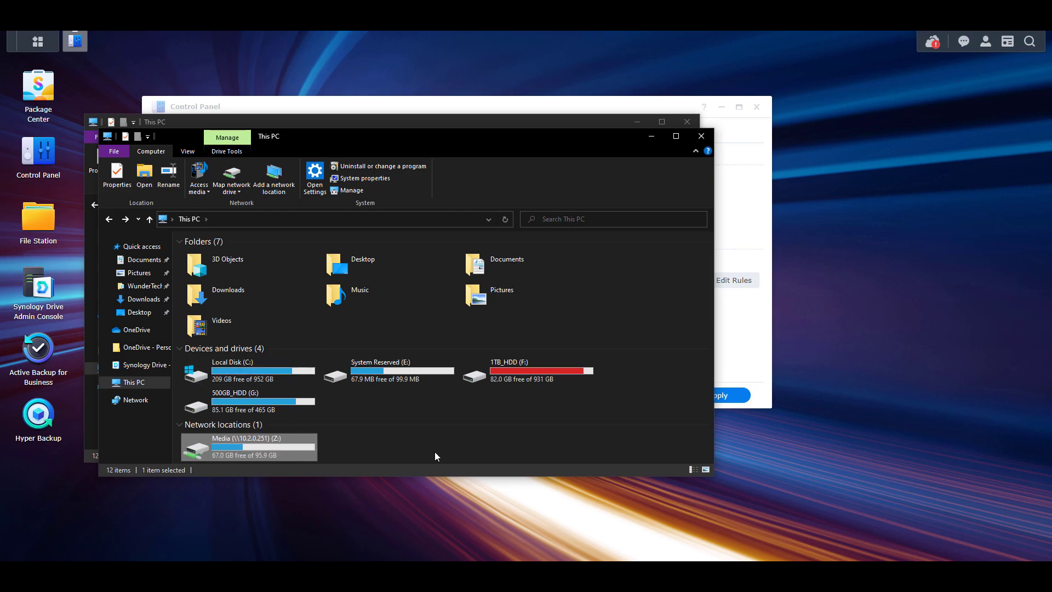
{"action": "left_click", "coordinate": [435, 452]}
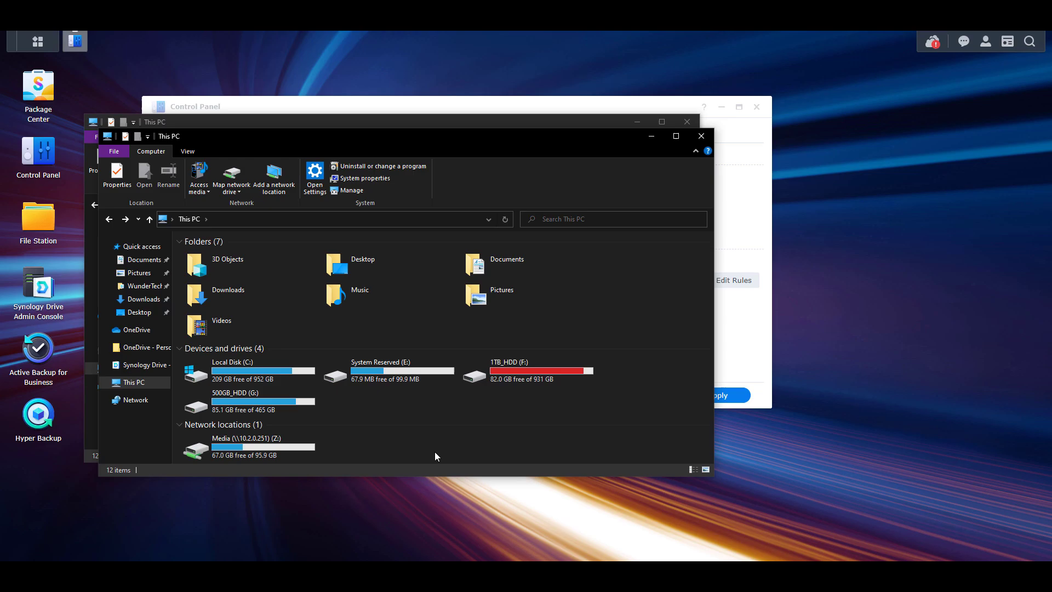
{"action": "double_click", "coordinate": [304, 451]}
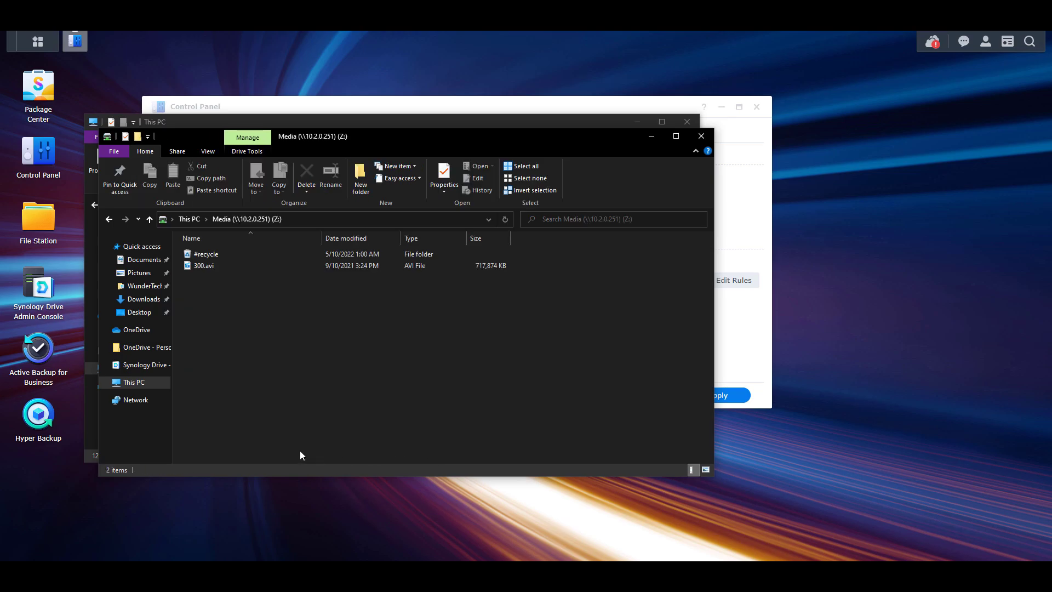
Create an empty text document named Test.txt on the Z: drive
{"action": "right_click", "coordinate": [304, 322]}
{"action": "mouse_move", "coordinate": [366, 463]}
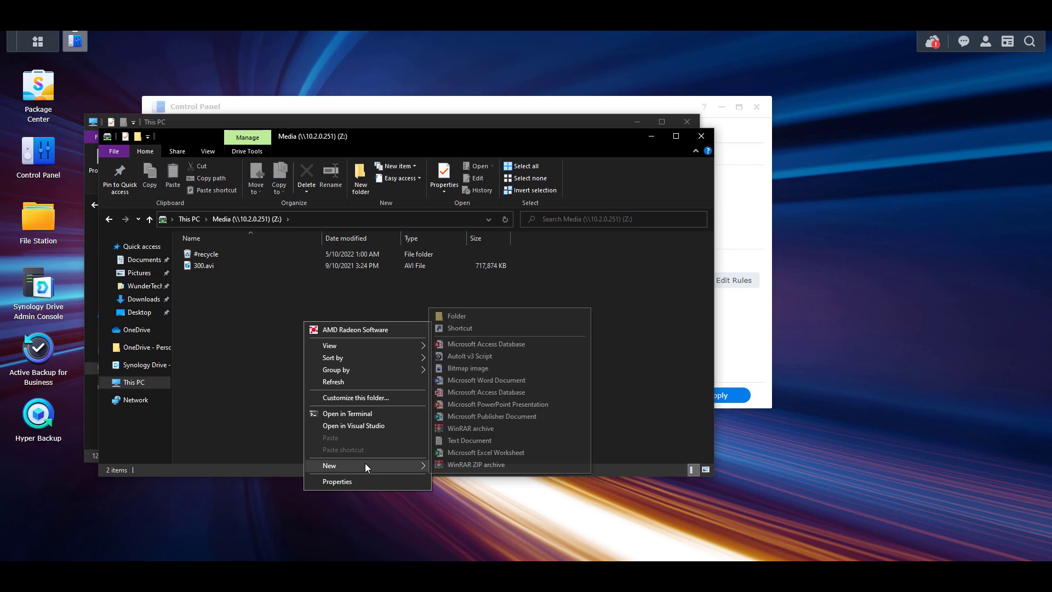
{"action": "left_click", "coordinate": [466, 442]}
{"action": "type", "text": "Test.txt"}
{"action": "key", "text": "Return"}
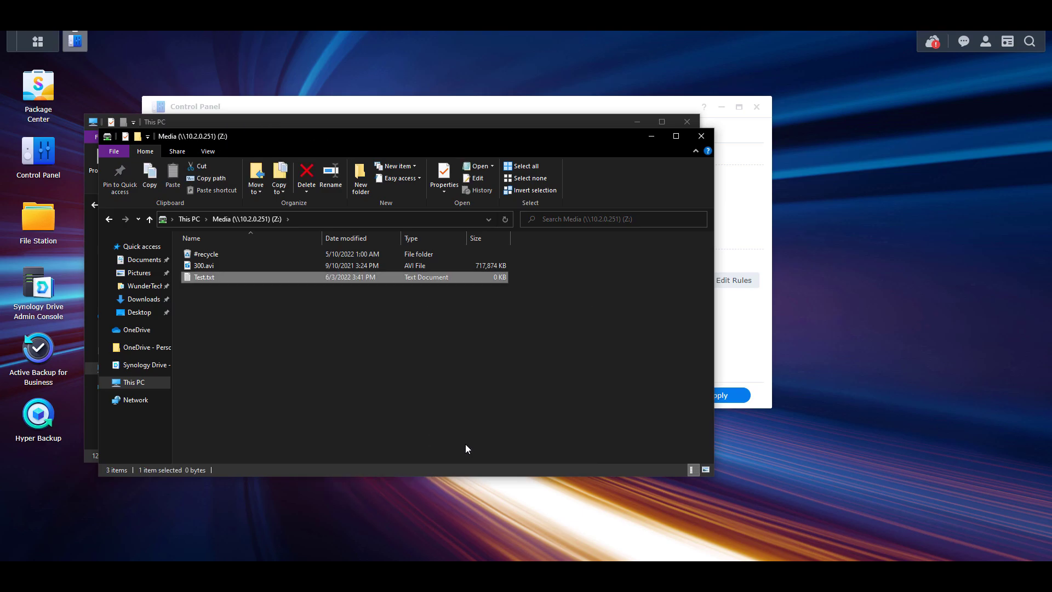
Confirm Test.txt (0 Bytes) is in File Station's Media folder, then return to the Z: window
{"action": "left_click", "coordinate": [36, 224]}
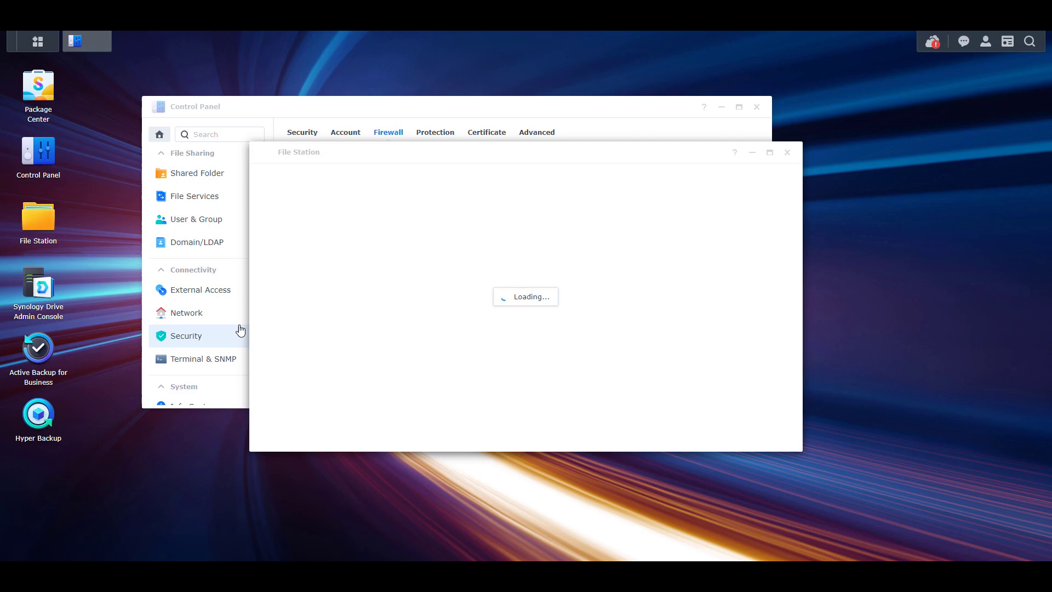
{"action": "left_click", "coordinate": [304, 255]}
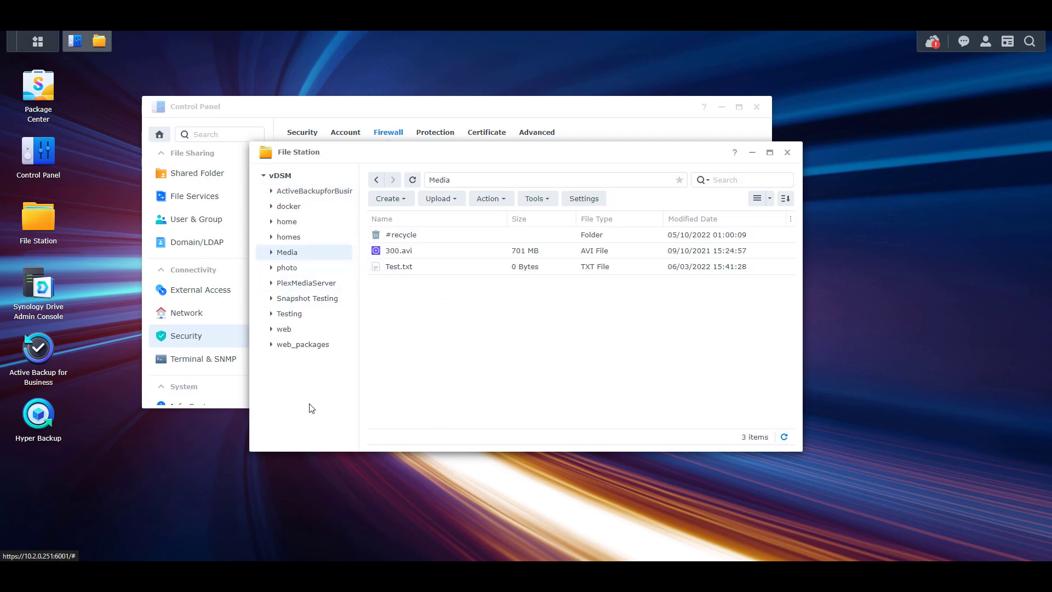
{"action": "mouse_move", "coordinate": [119, 575]}
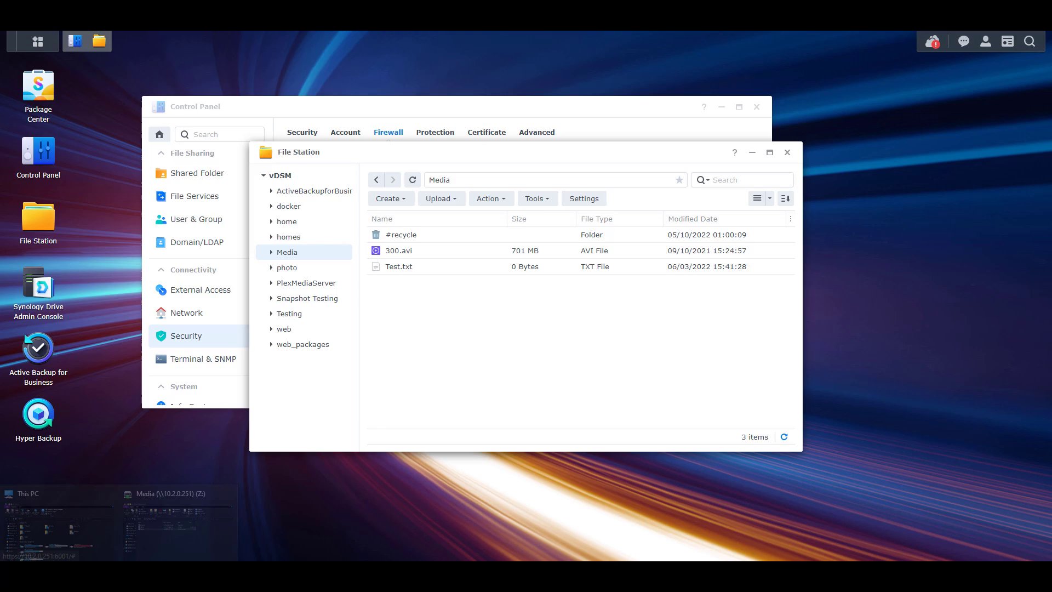
{"action": "left_click", "coordinate": [172, 516]}
{"action": "left_click", "coordinate": [366, 384]}
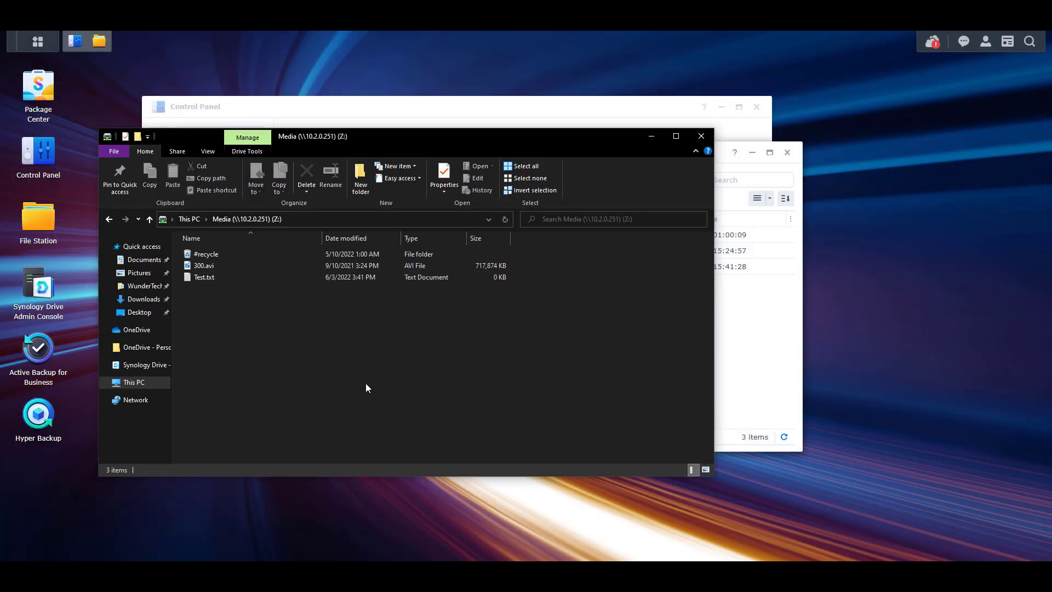